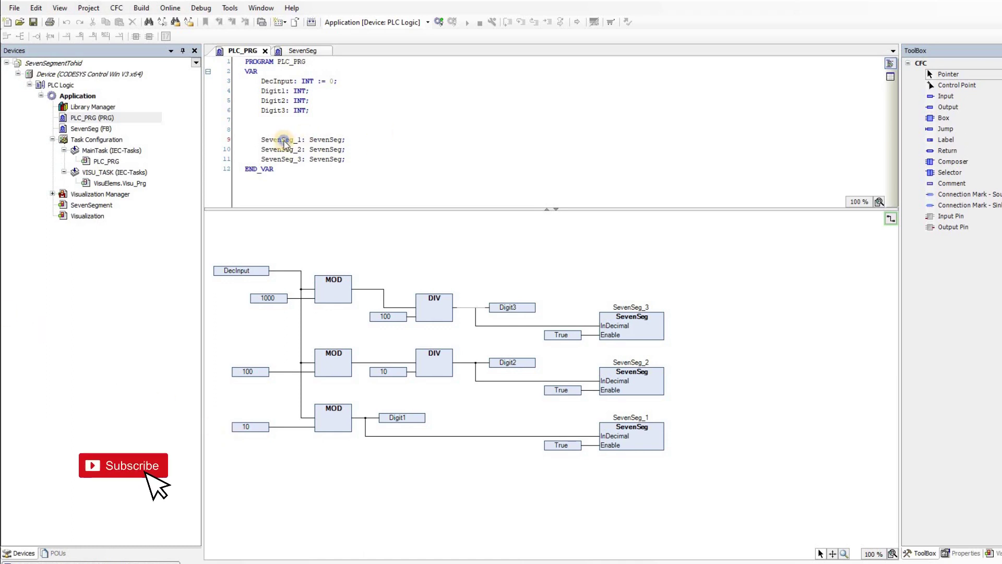
Rename the SevenSeg_1 instance to SevenSegment_1 with Refactoring > Rename to get the preview.
right_click(286, 141)
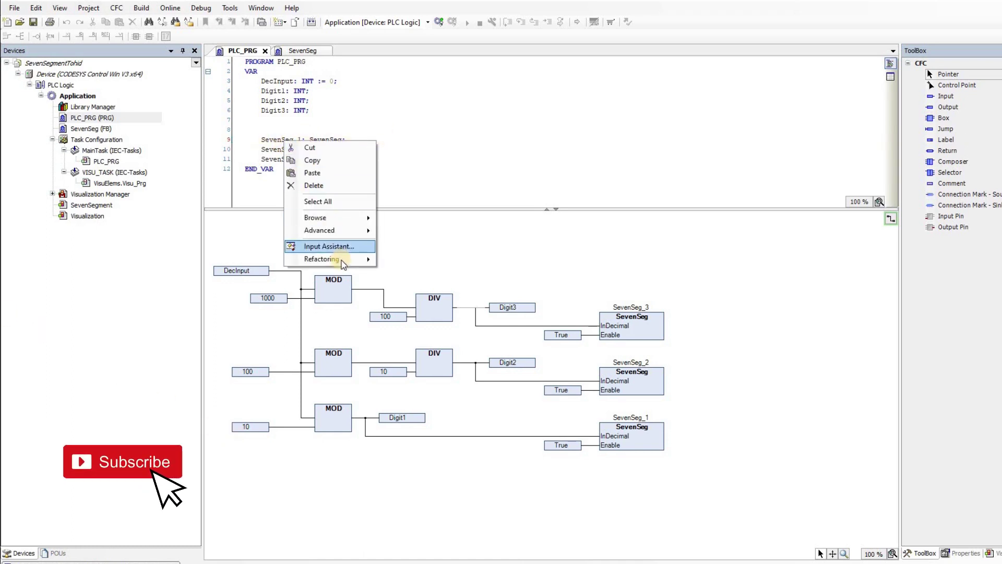
mouse_move(324, 259)
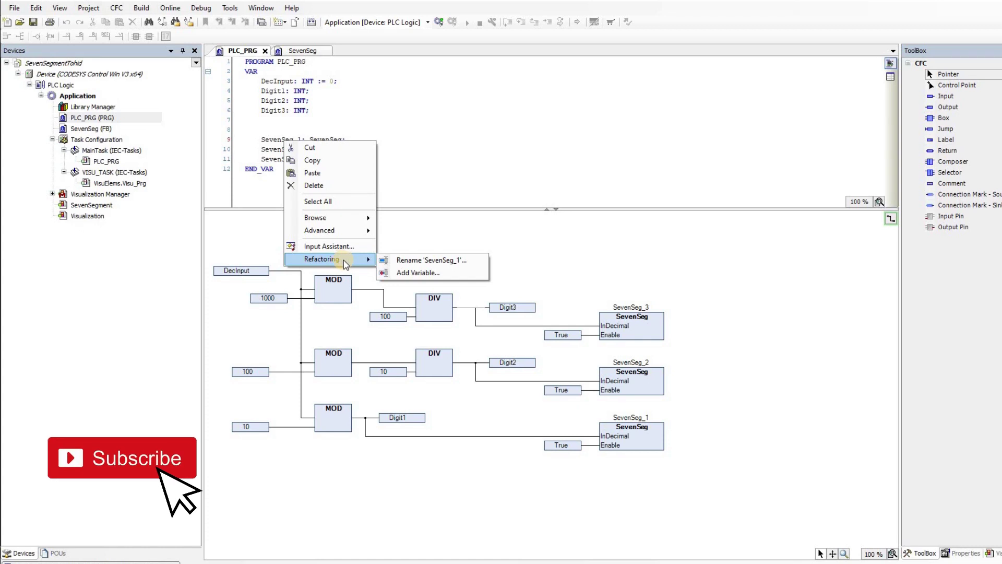
click(440, 261)
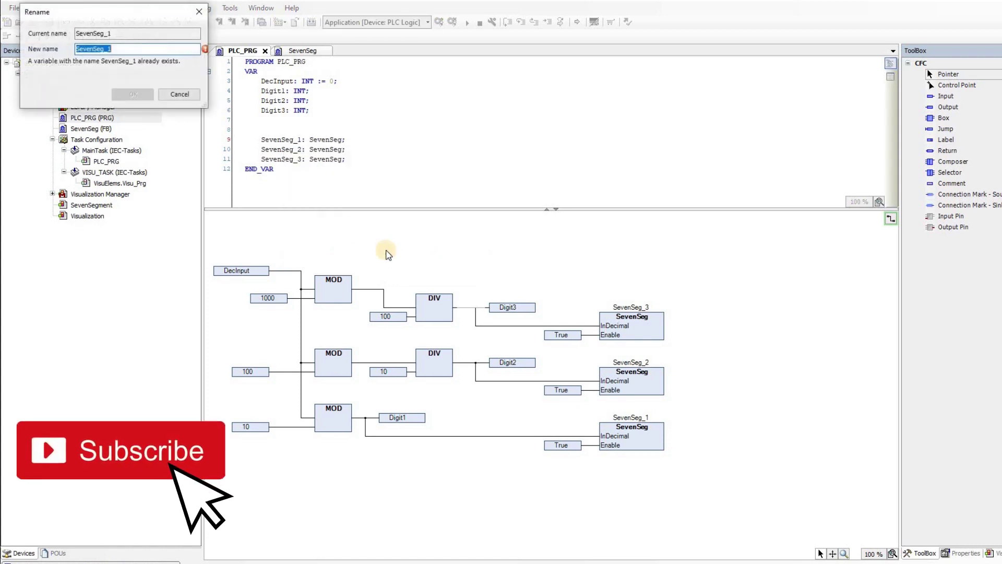
drag(115, 14, 608, 130)
click(595, 166)
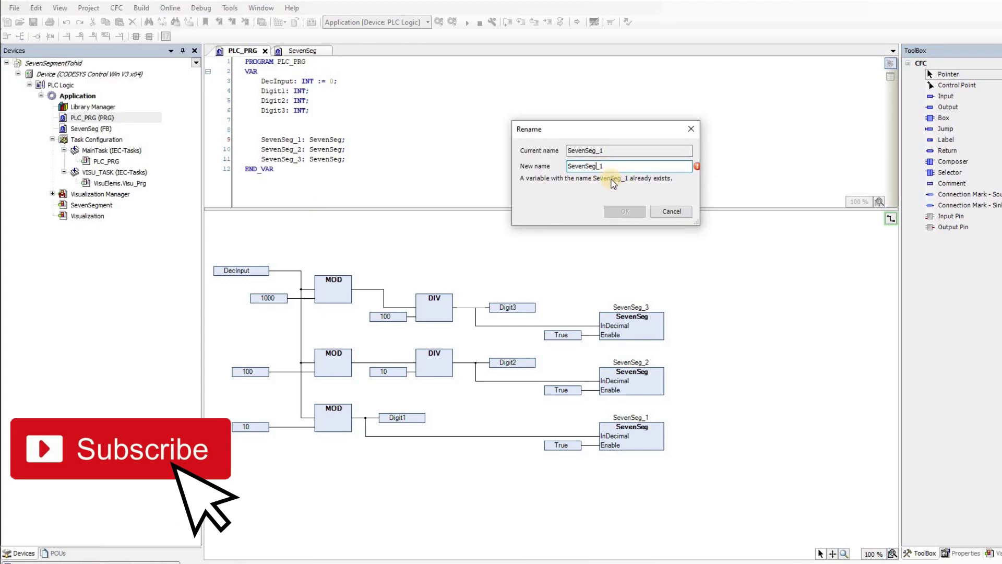
text(ment)
click(624, 211)
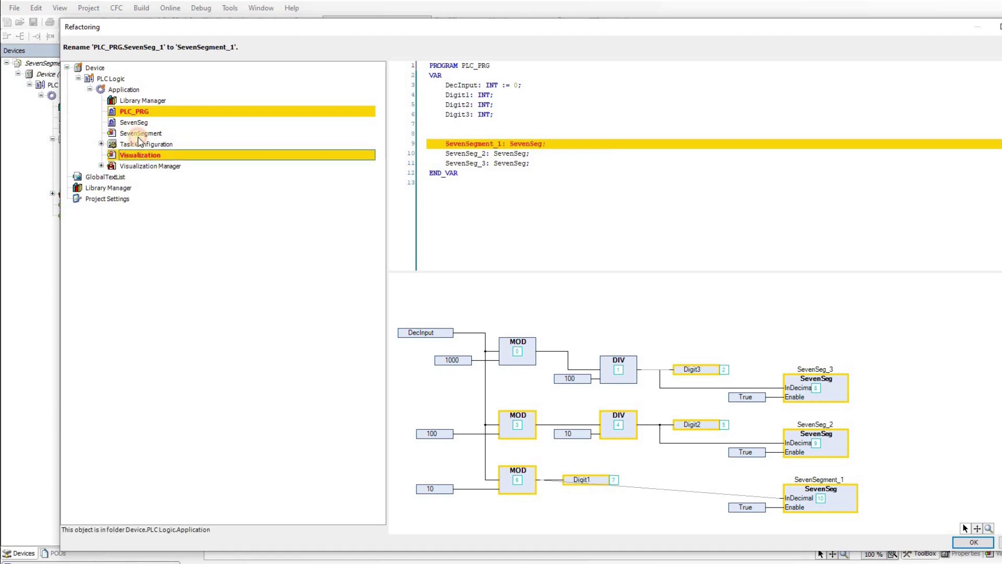
Review the Visualization and PLC_PRG changes, apply the SevenSegment_1 rename, and acknowledge the routing notice.
click(140, 154)
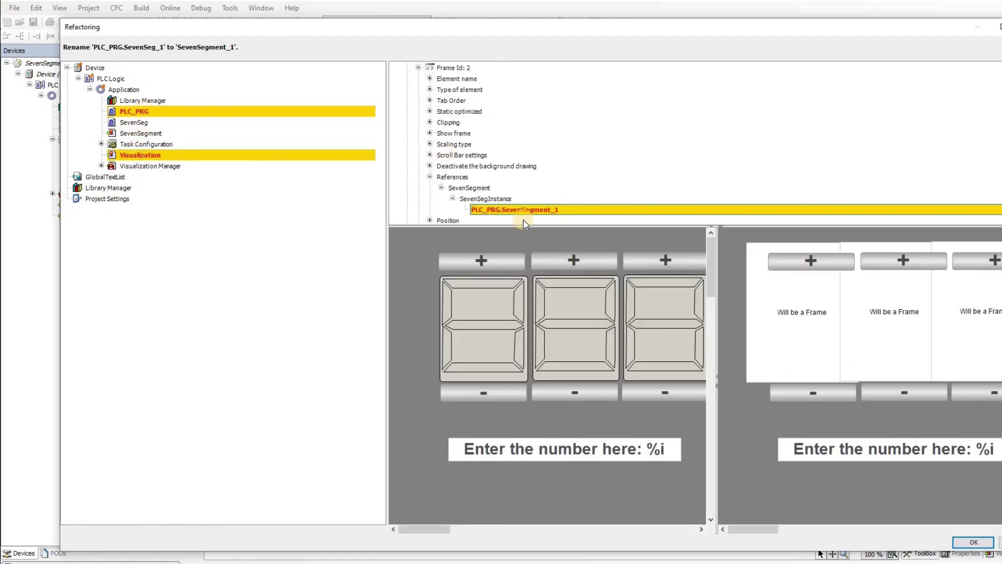
click(137, 112)
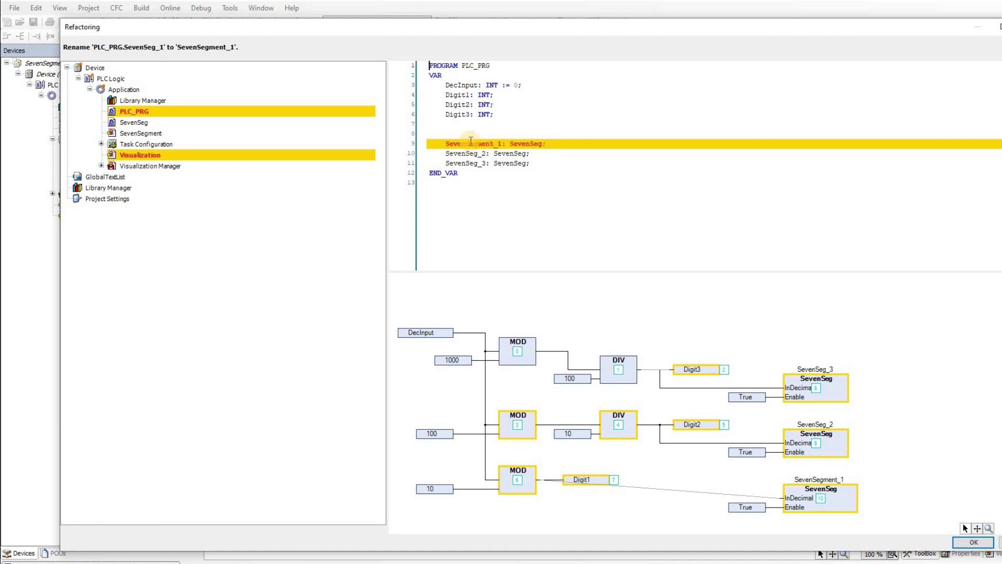
key(Return)
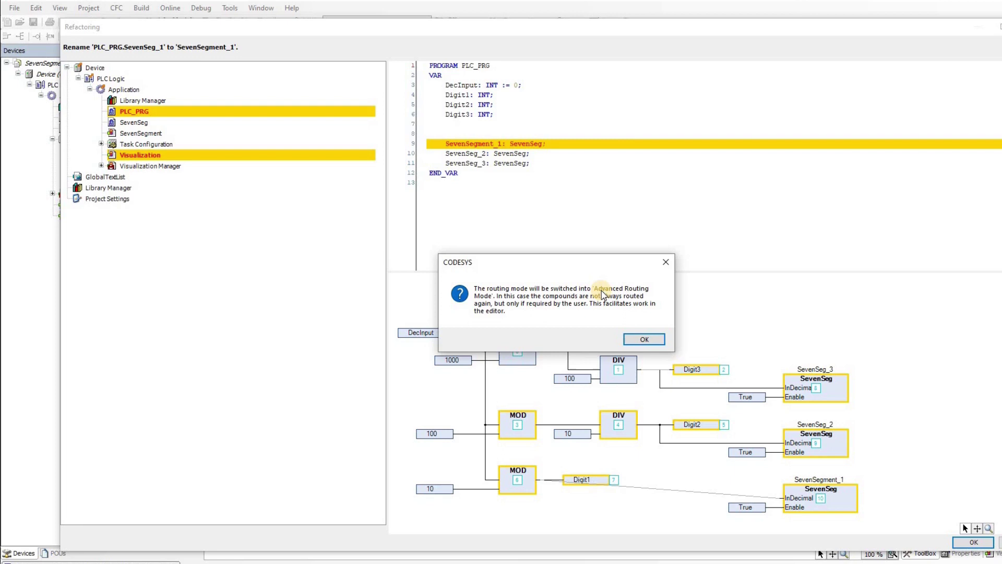
click(645, 339)
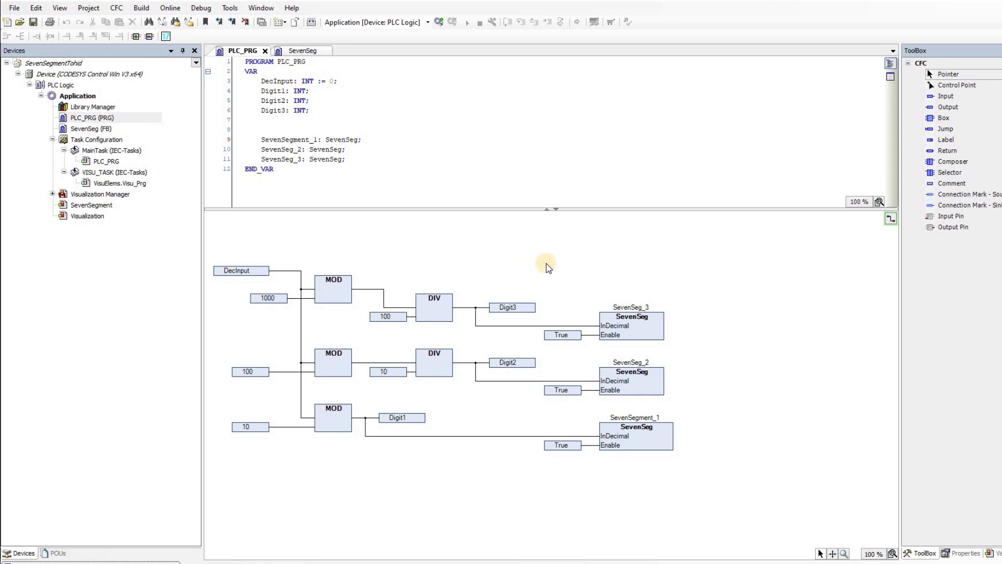
Rename the SevenSeg function block to SevenSegment with Refactoring > Rename from the Devices tree.
right_click(90, 129)
mouse_move(124, 207)
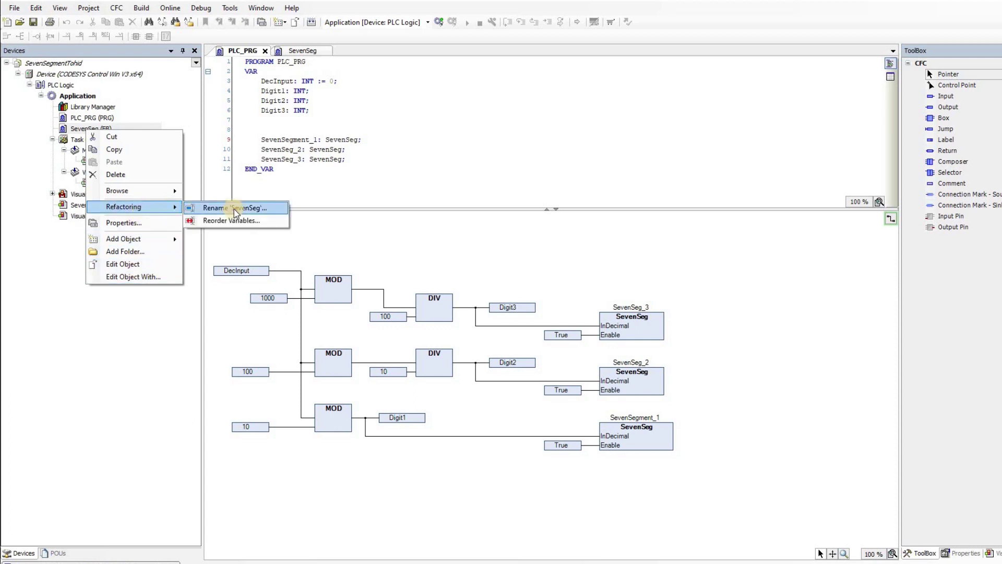
click(240, 209)
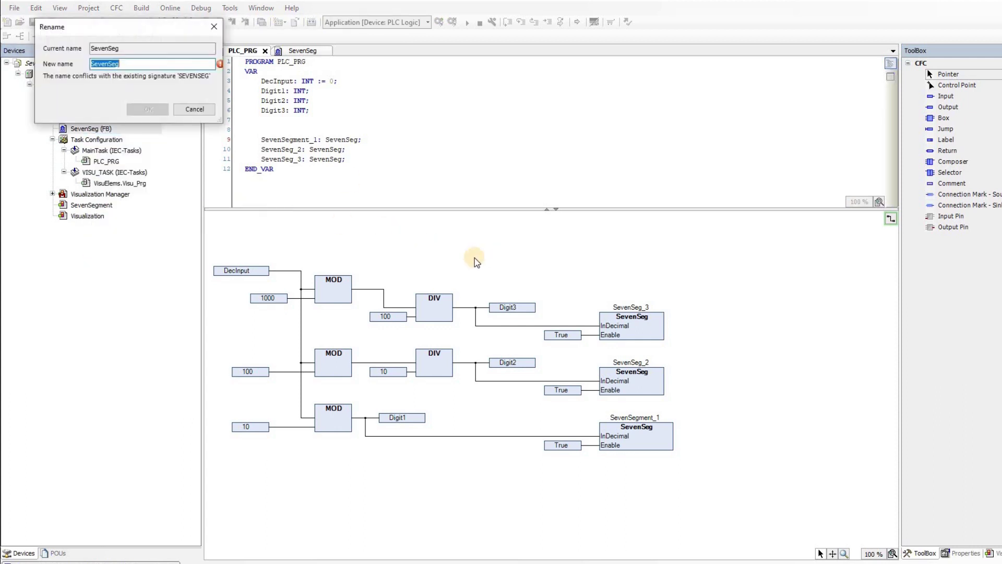
click(171, 65)
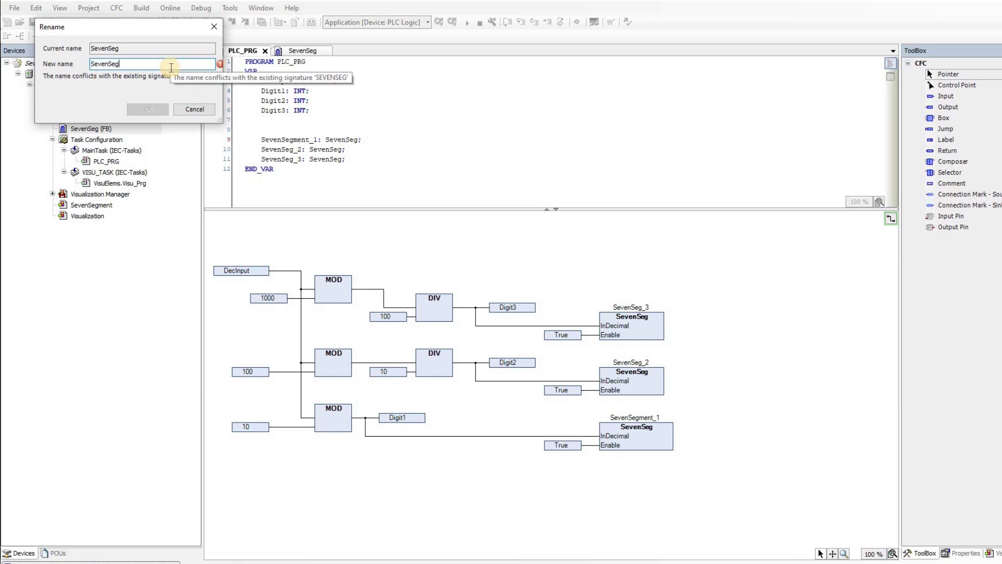
text(ment)
click(148, 110)
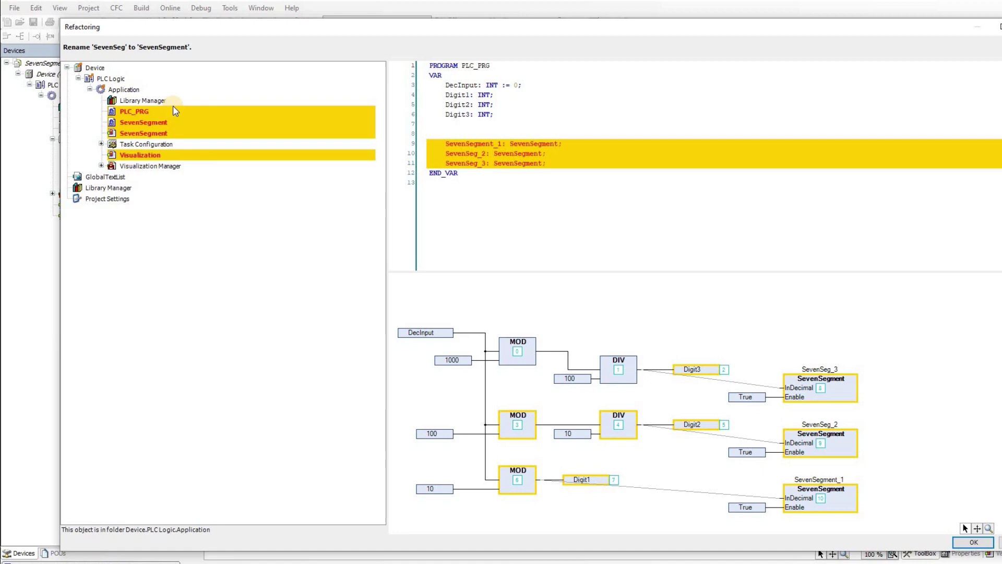
click(187, 116)
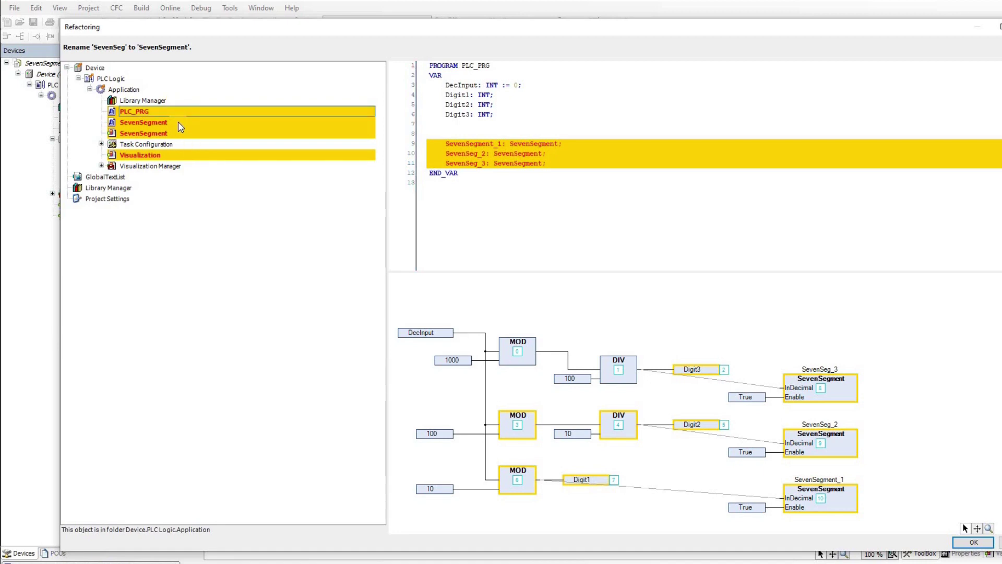
click(179, 124)
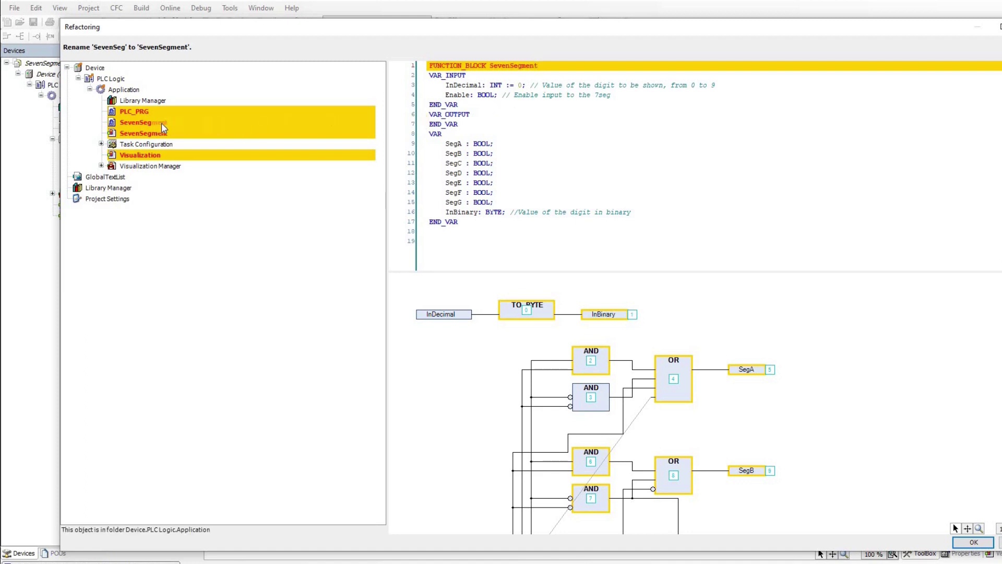
click(974, 541)
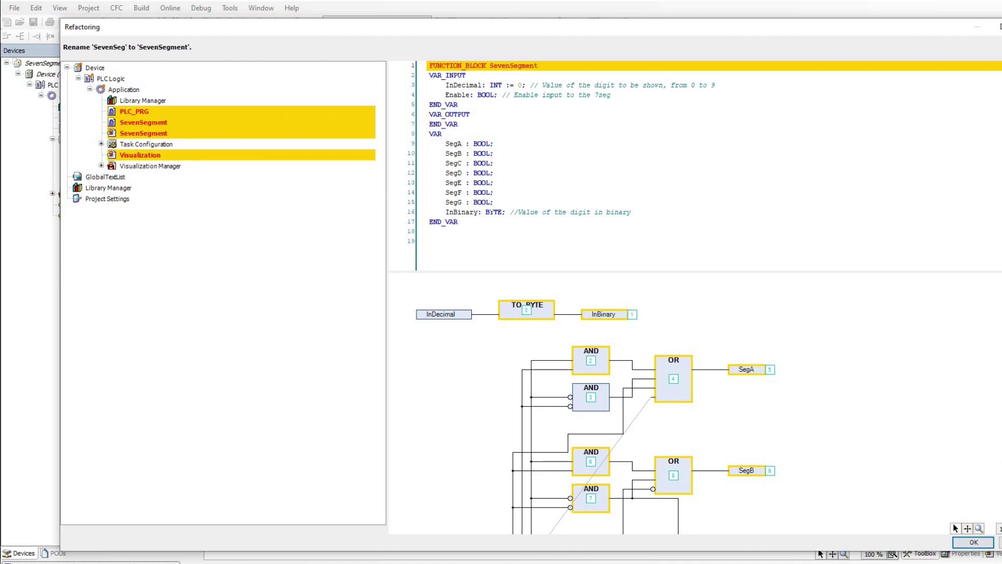
click(137, 114)
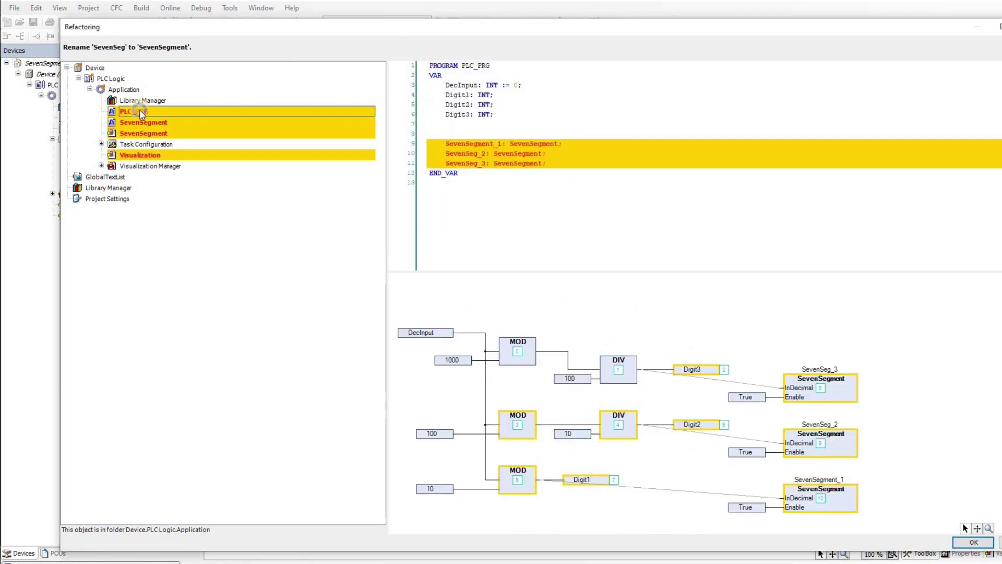
Reject the PLC_PRG changes, then review the SevenSegment block and Visualization changes in the preview.
right_click(139, 110)
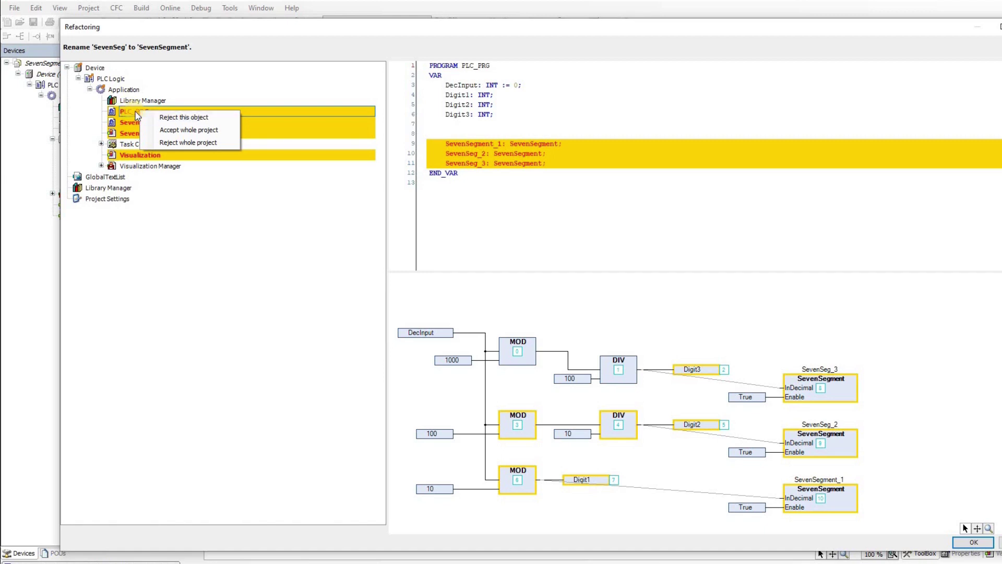
click(193, 117)
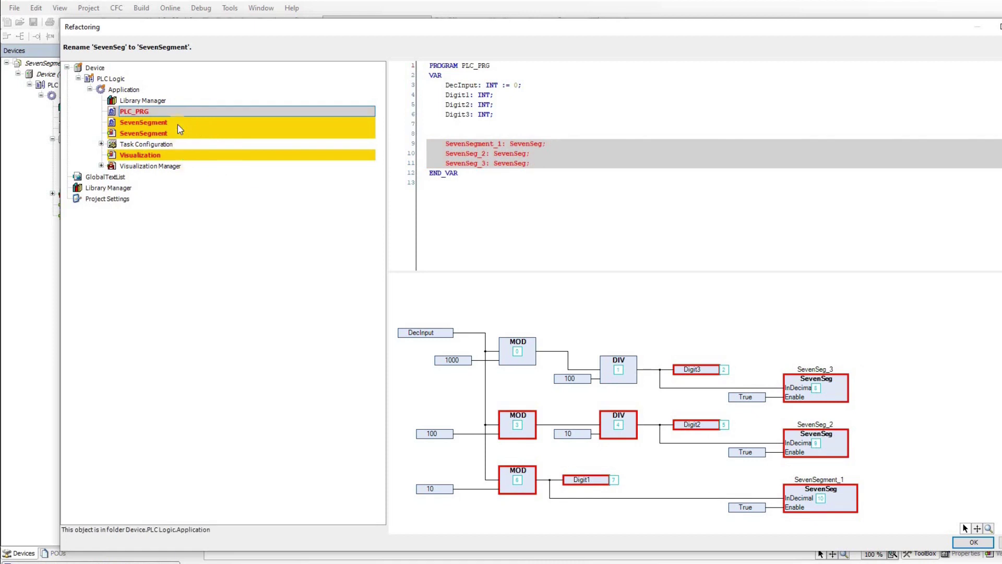
click(180, 124)
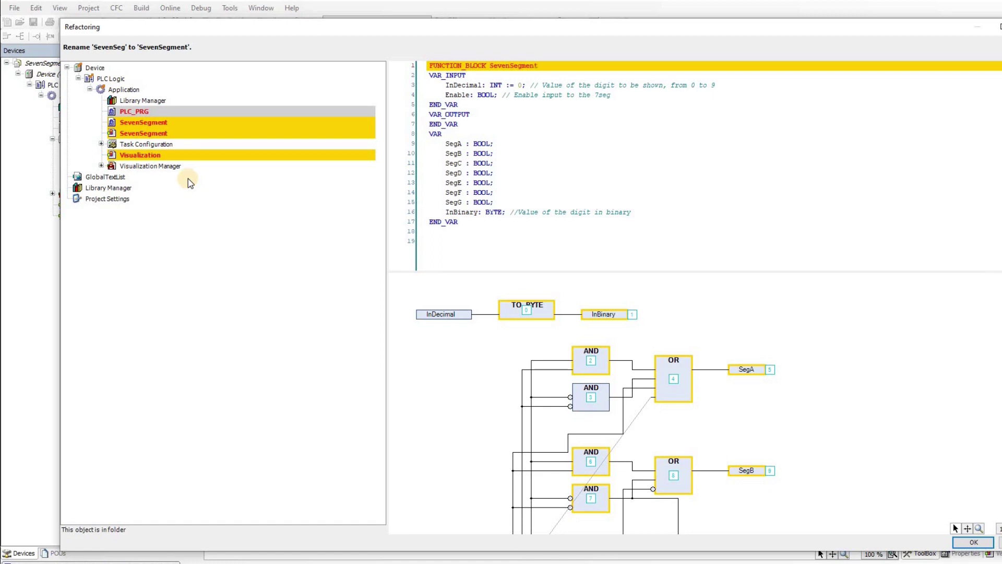
click(144, 114)
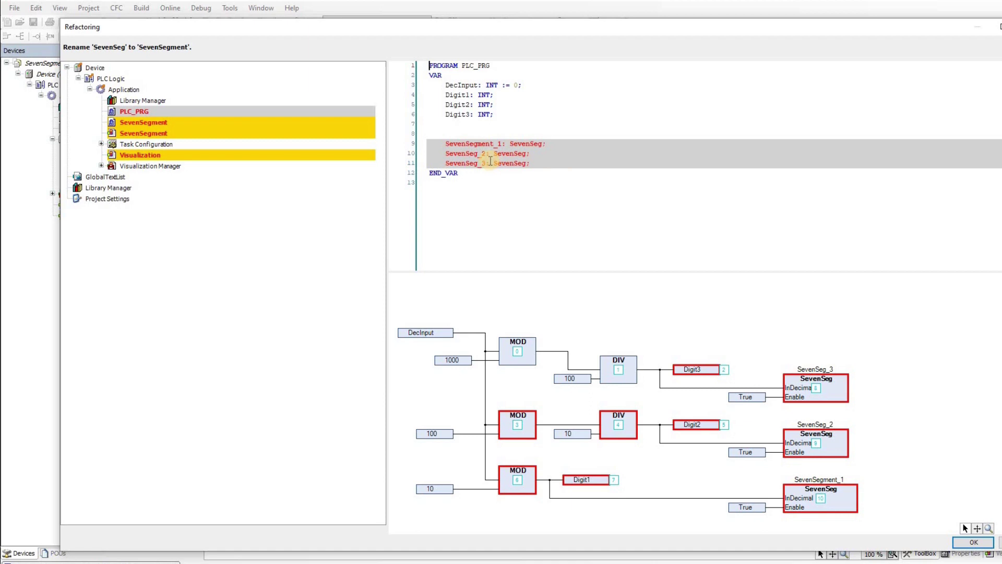
click(158, 125)
click(141, 155)
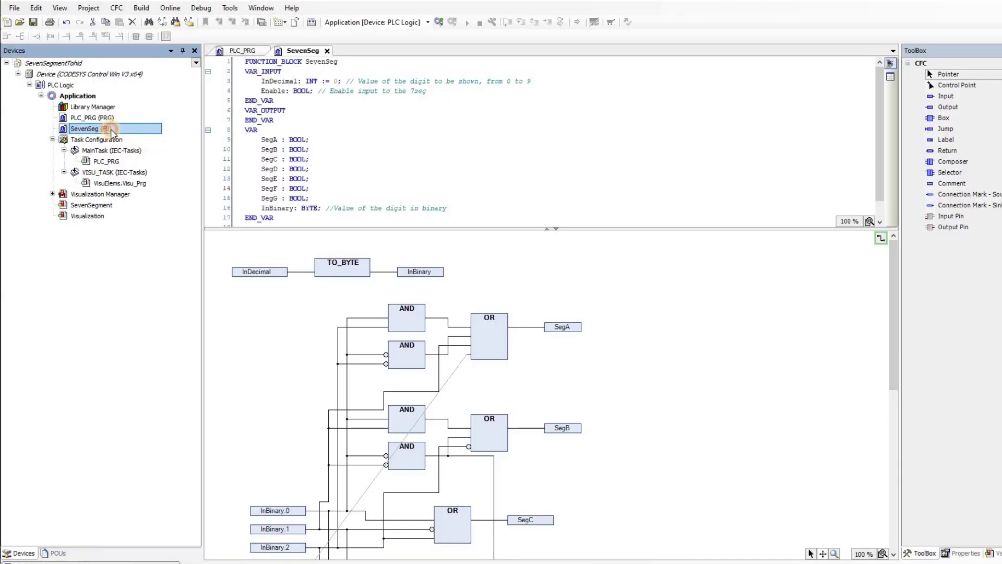
Rename SevenSeg to SevenSegment directly in the Devices tree.
click(112, 130)
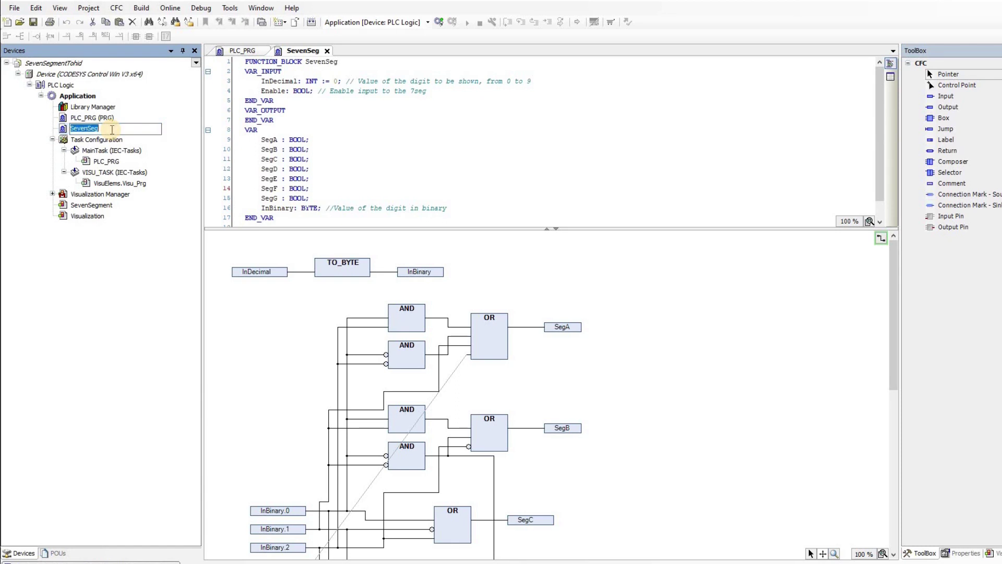
text(SevenSegment)
key(Return)
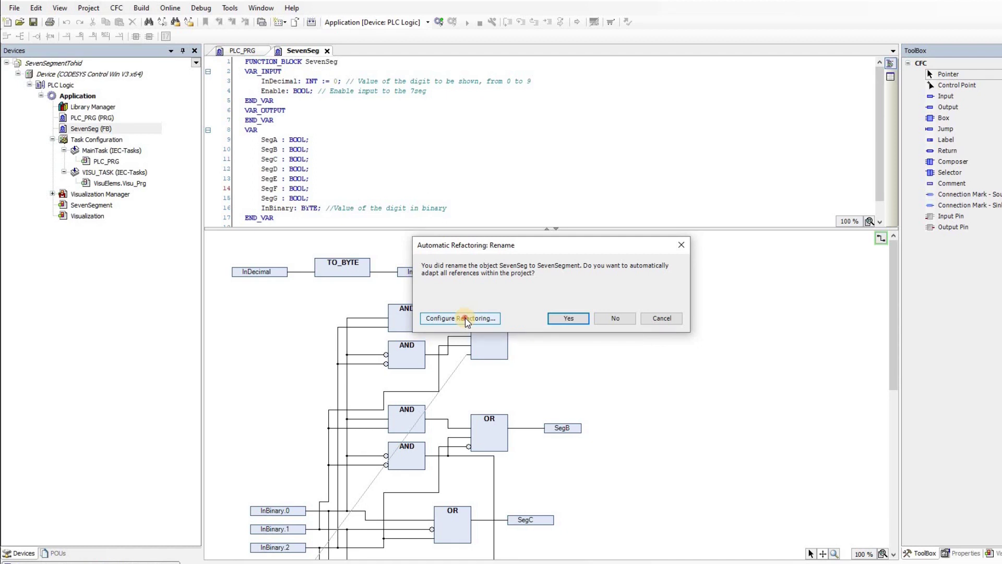
Dismiss the adapt-references prompt and inspect the Refactoring options page without changing anything.
click(461, 318)
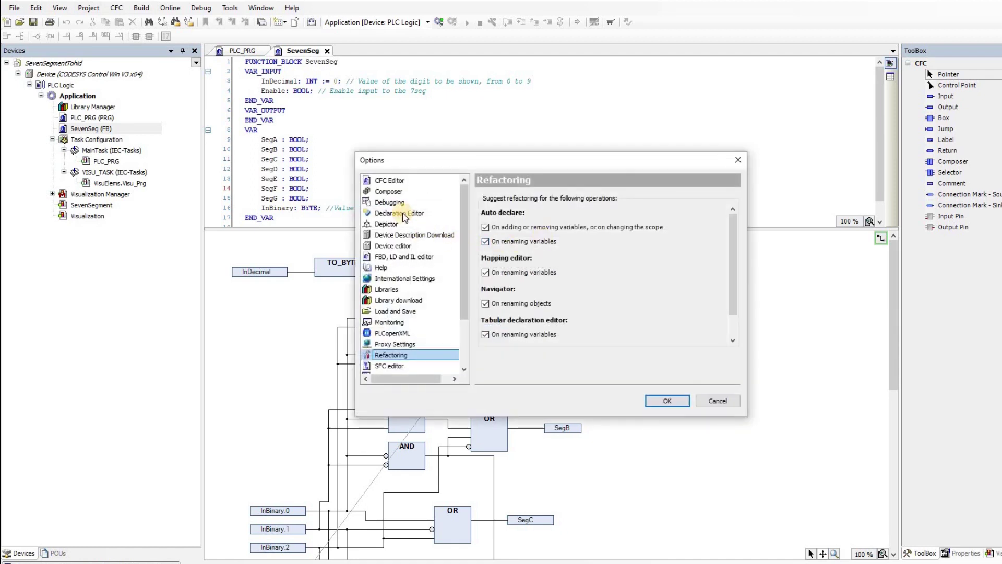
click(714, 404)
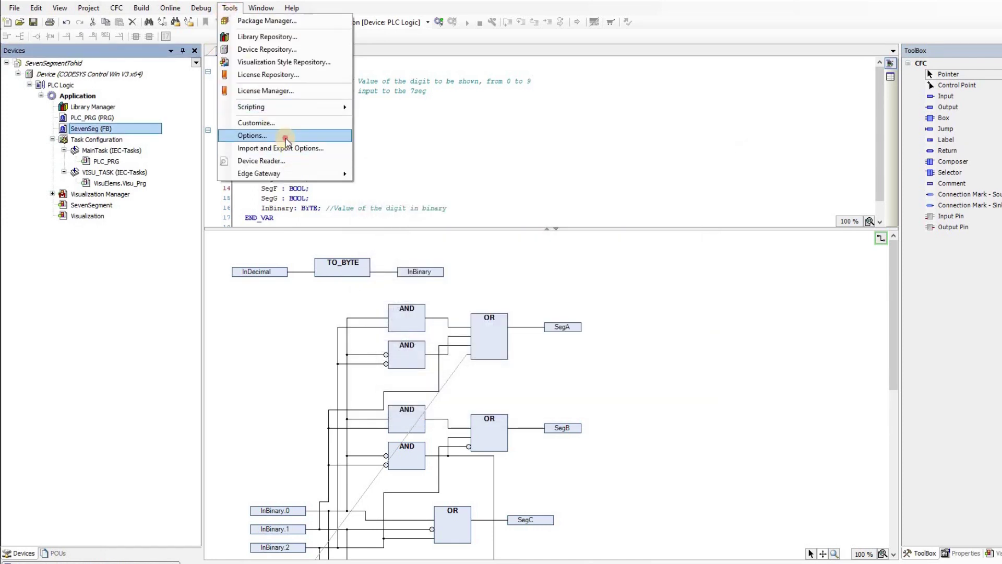
click(253, 136)
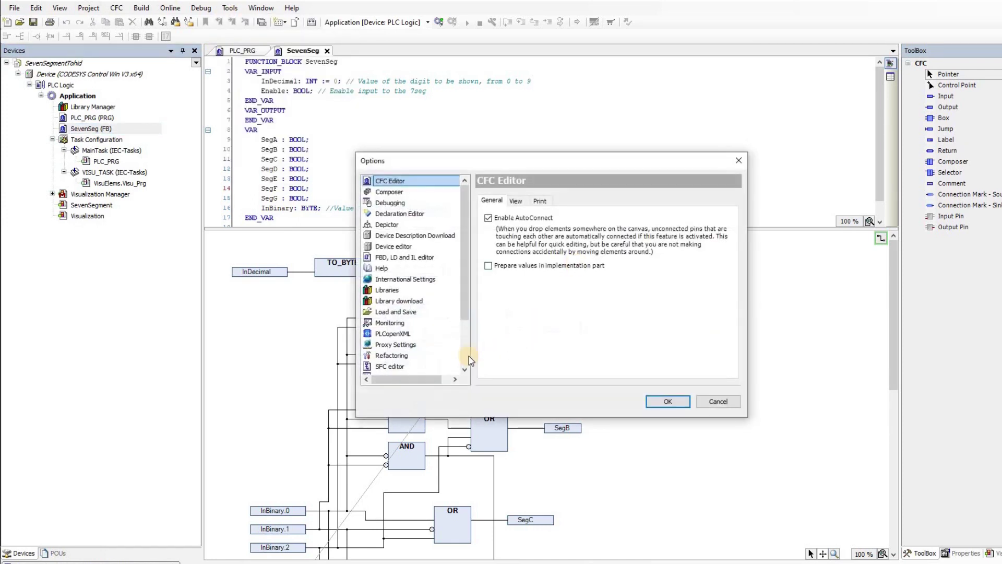
click(391, 355)
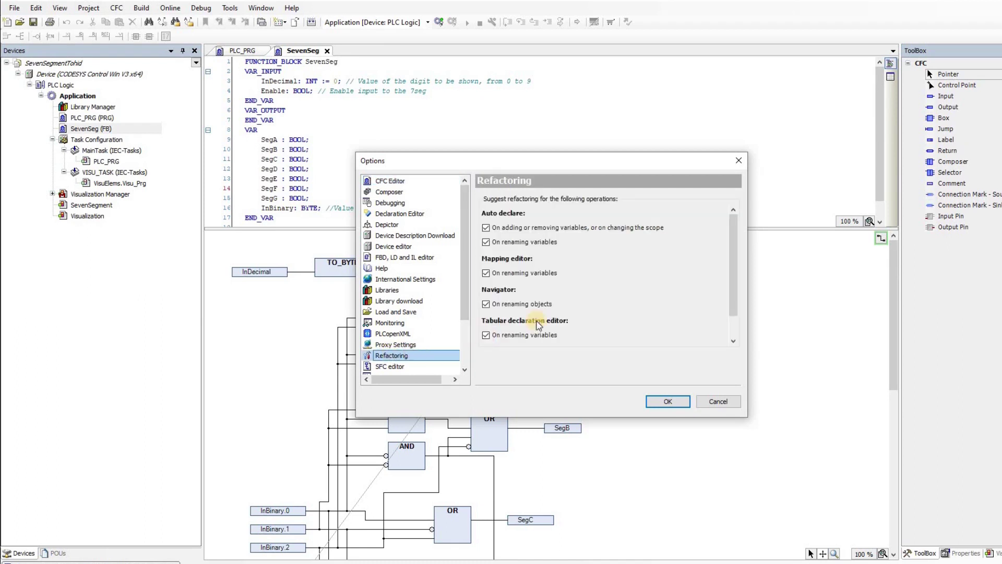
key(Escape)
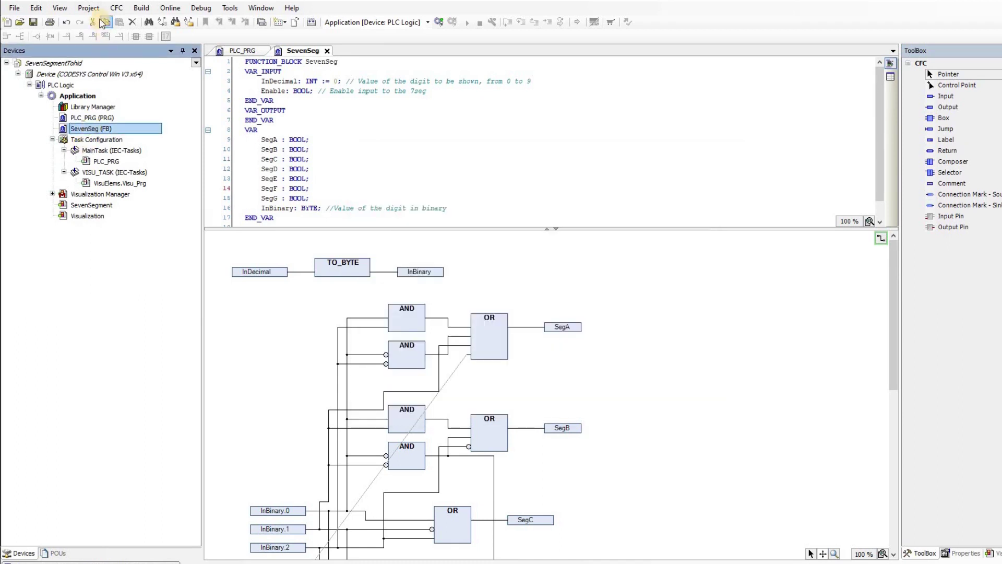
Rename SevenSeg to SevenSegment via Edit > Refactoring > Rename and review the affected objects.
click(38, 8)
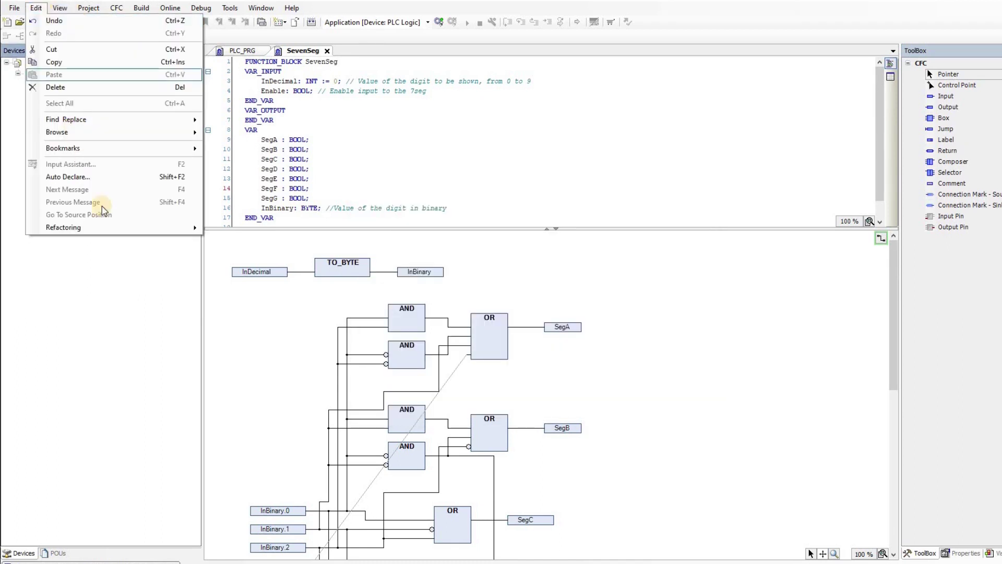
click(115, 227)
click(251, 232)
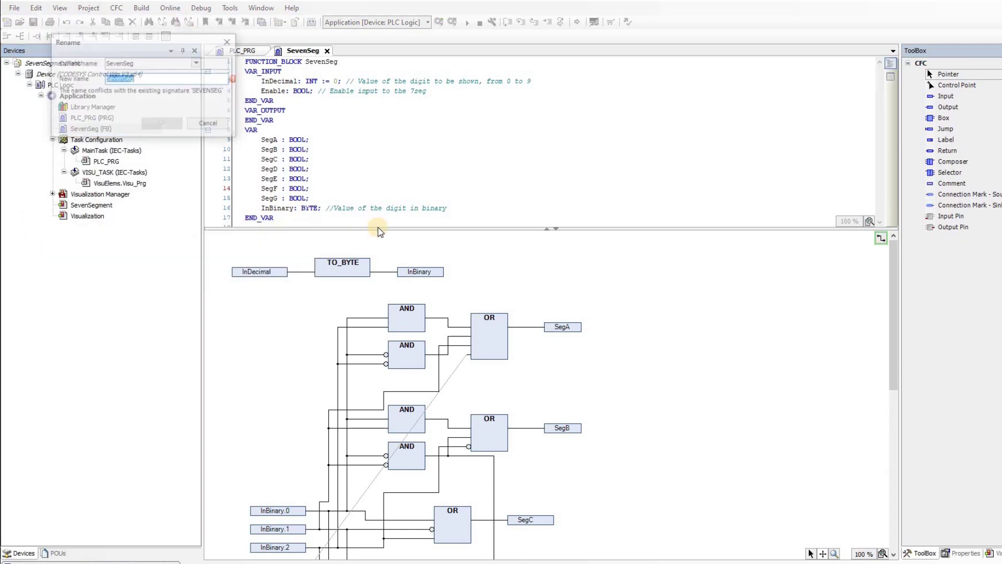
text(SevenSegm)
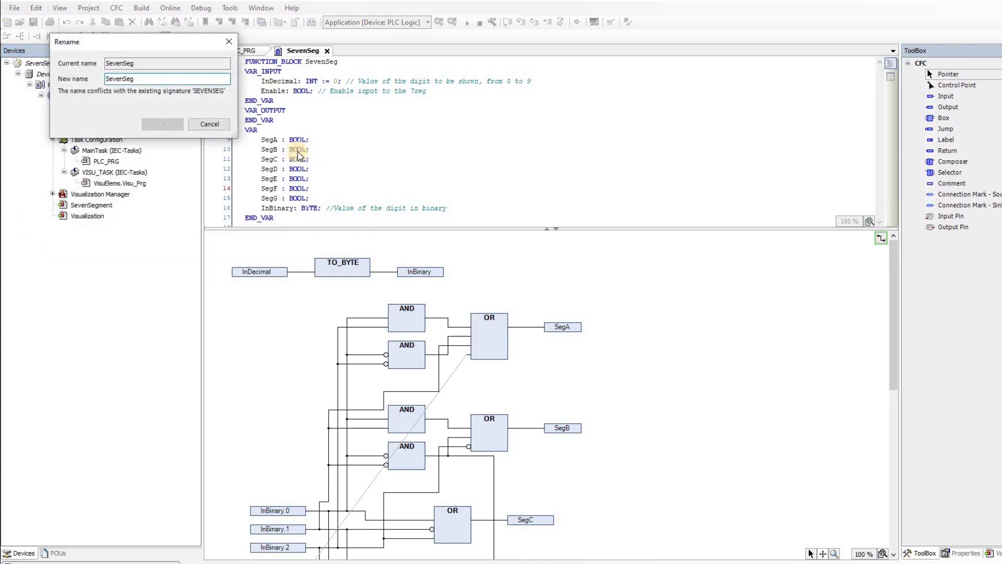
text(ent)
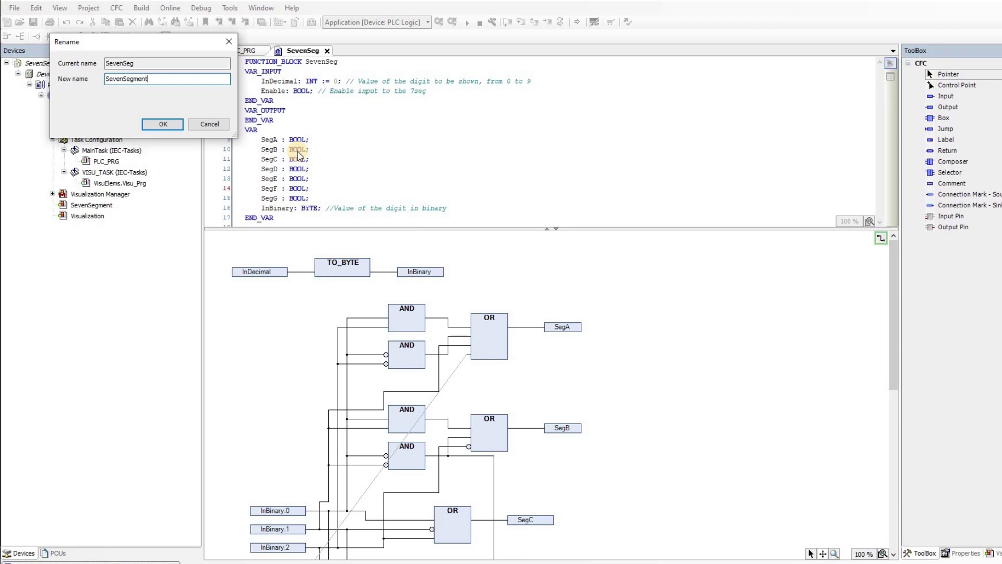
key(Return)
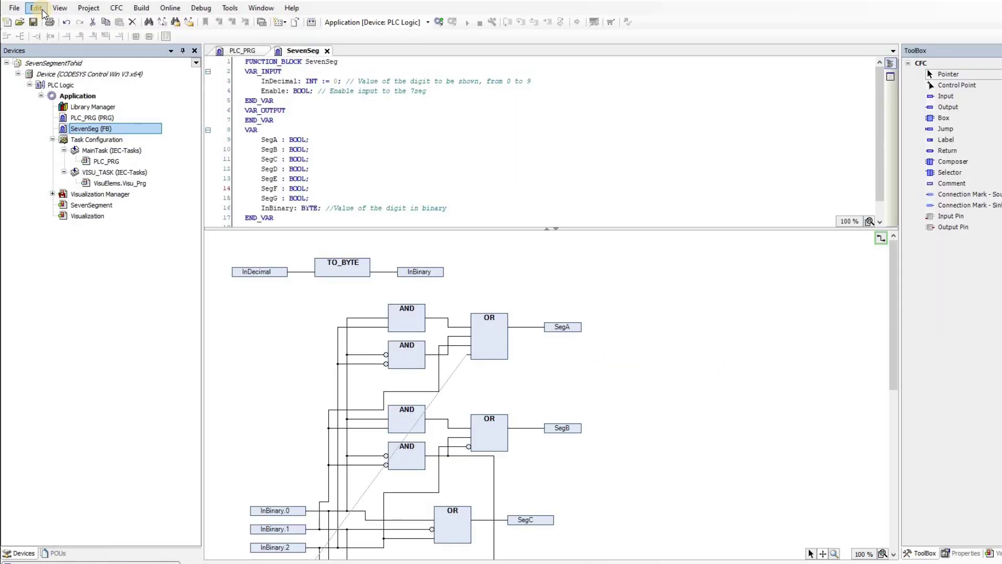
click(39, 8)
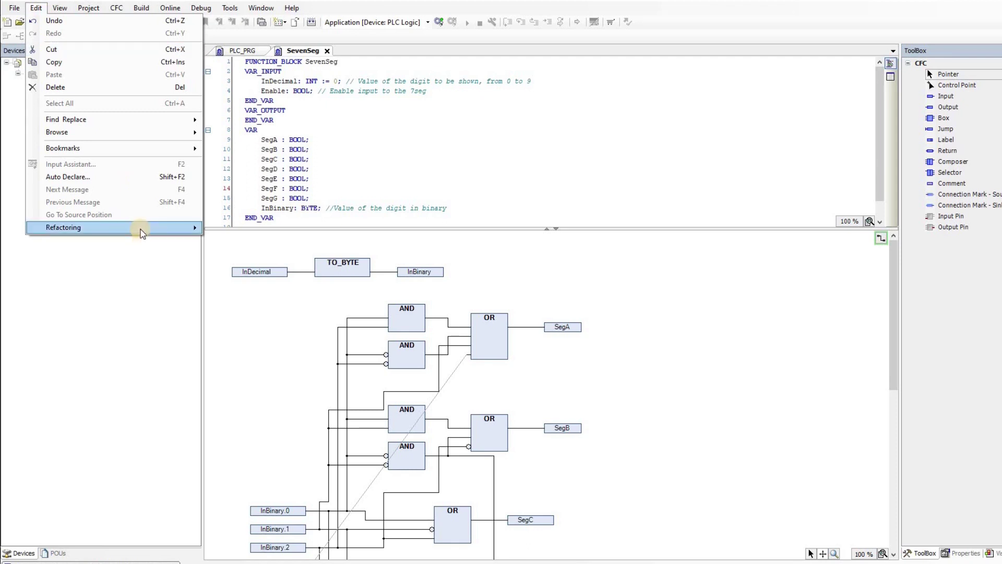
mouse_move(63, 227)
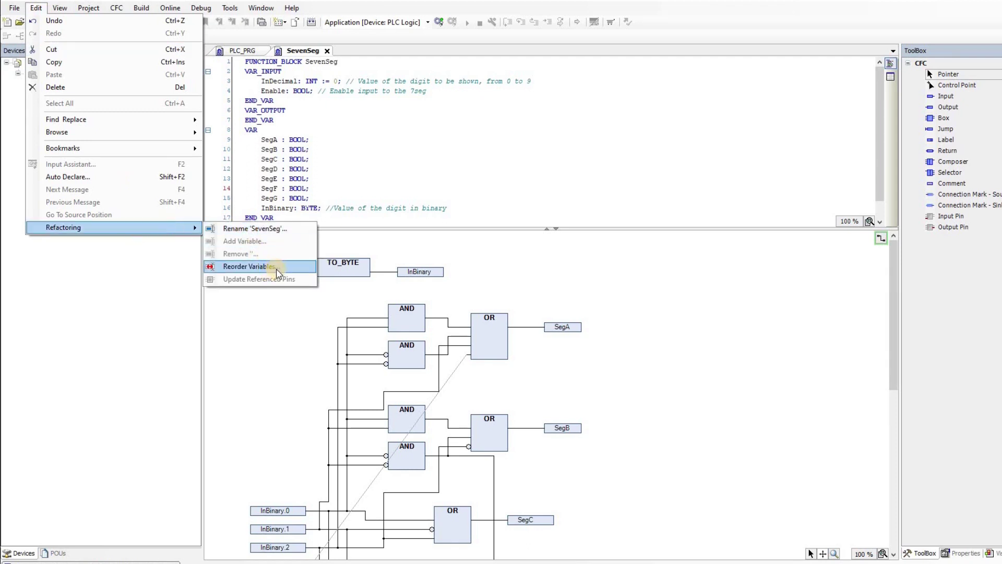
In Reorder Variables with VAR_INPUT scope, move Enable above InDecimal.
click(277, 272)
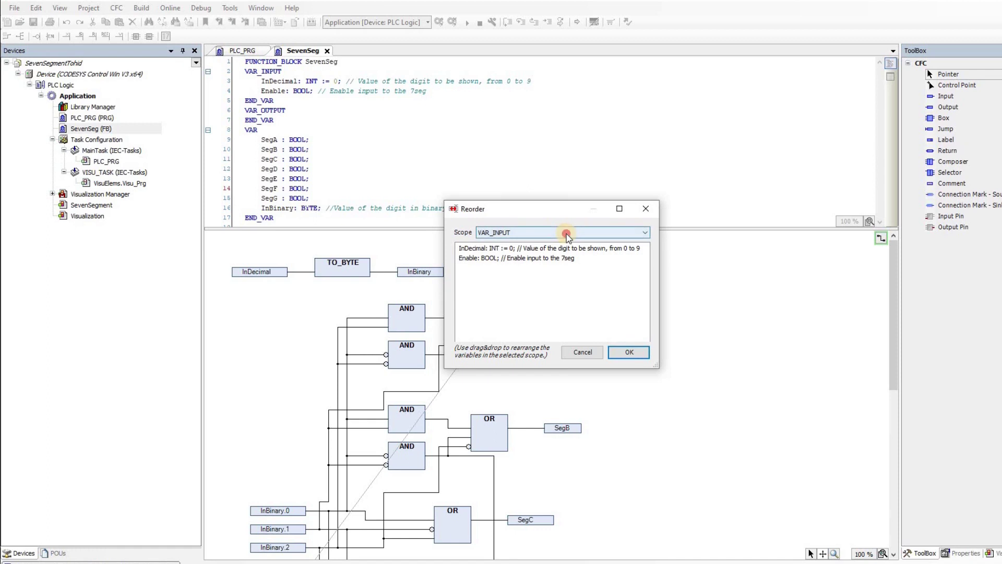
click(567, 232)
click(567, 234)
click(503, 259)
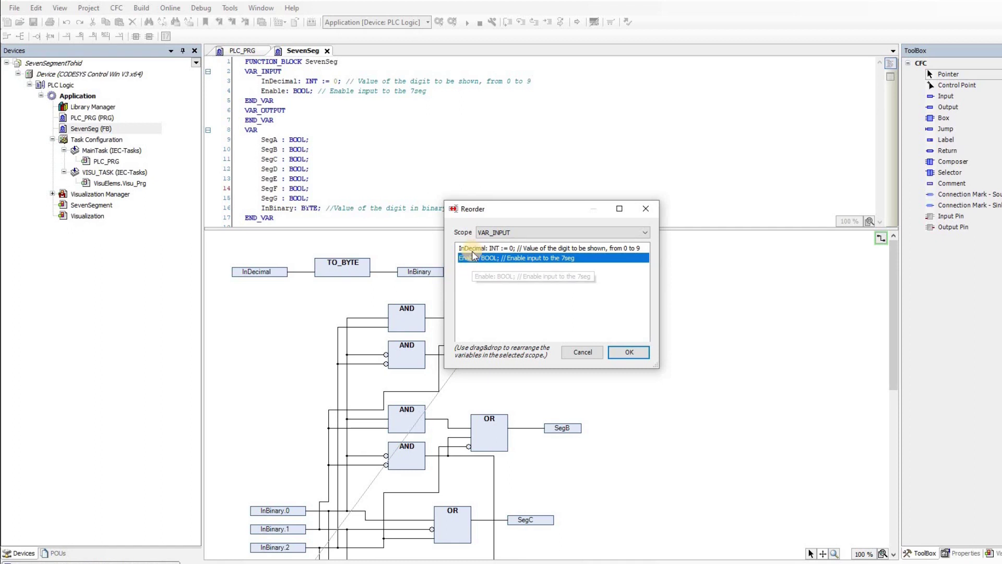
click(483, 249)
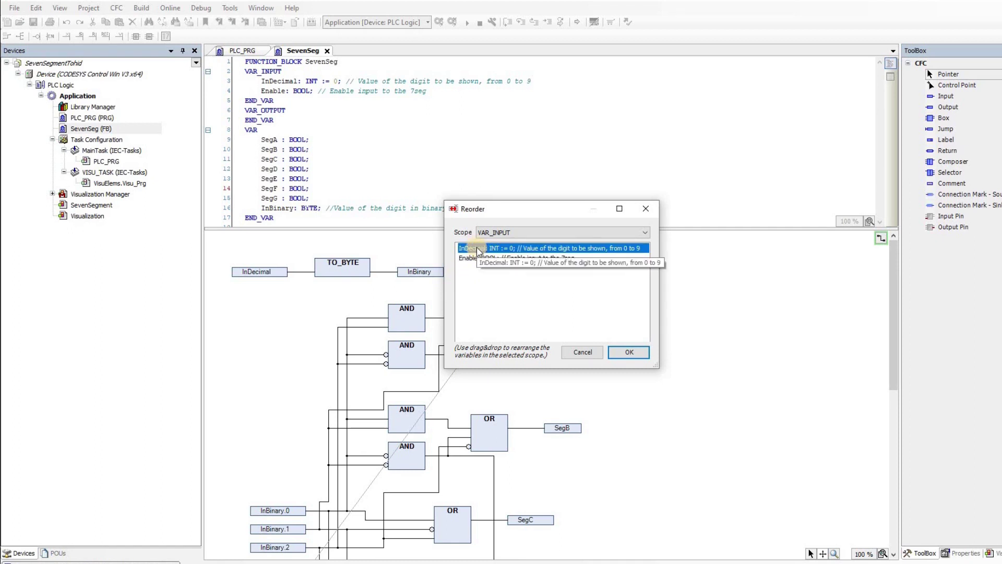
mouse_move(483, 250)
mouse_down()
mouse_move(479, 272)
mouse_move(471, 243)
mouse_up()
click(480, 249)
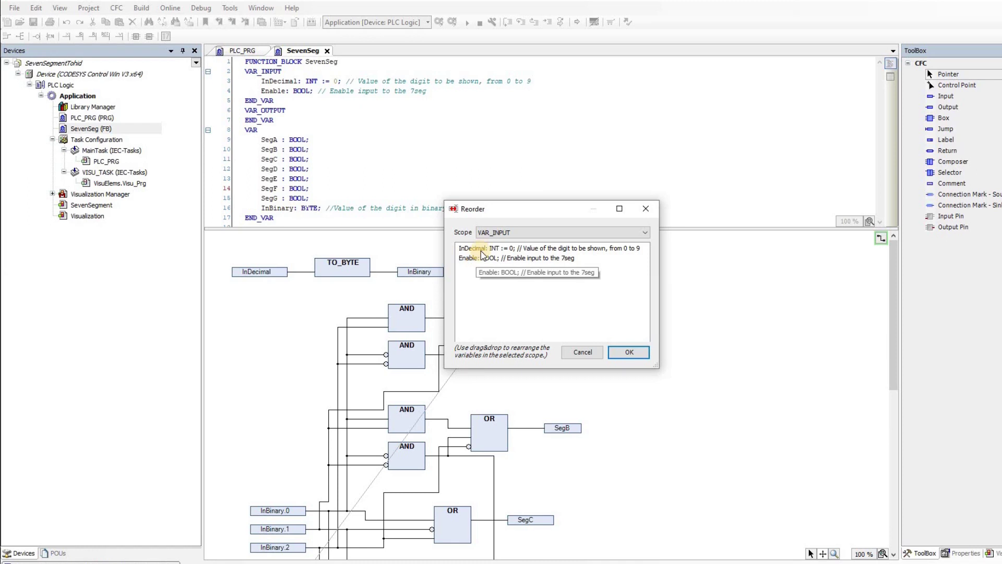
drag(477, 258, 478, 245)
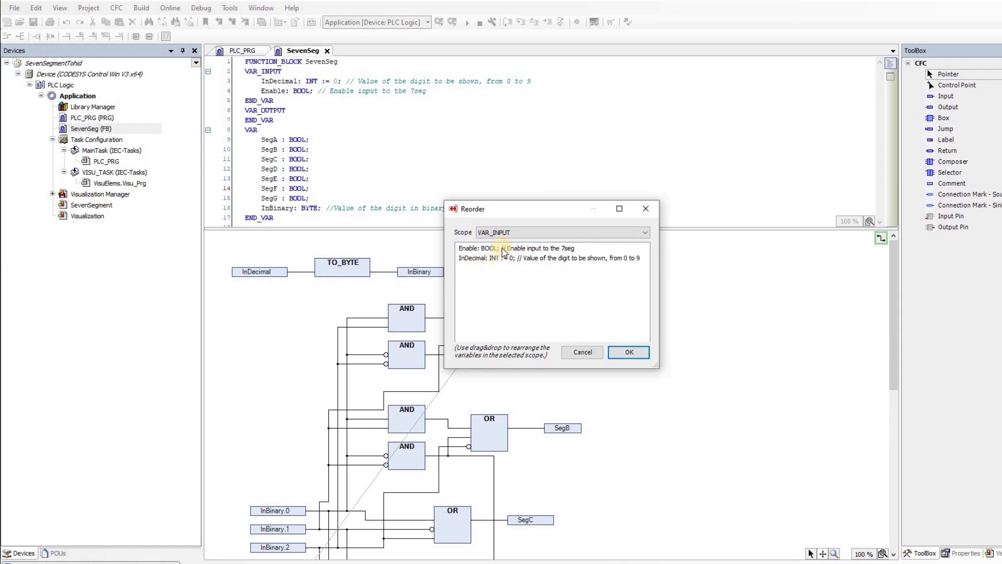
Confirm the reorder, review SevenSeg's changes, and apply Enable-before-InDecimal across the project.
click(627, 353)
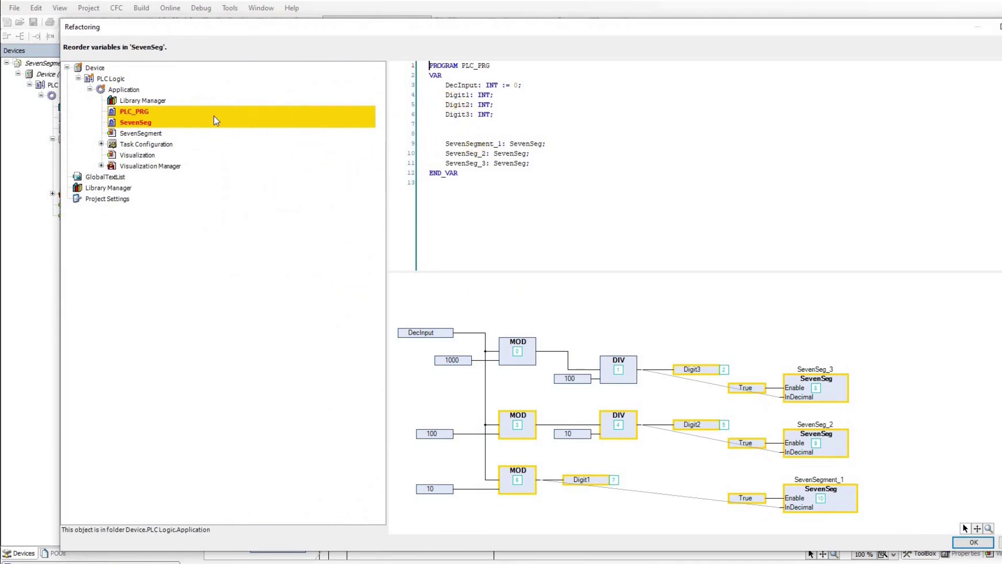
click(136, 122)
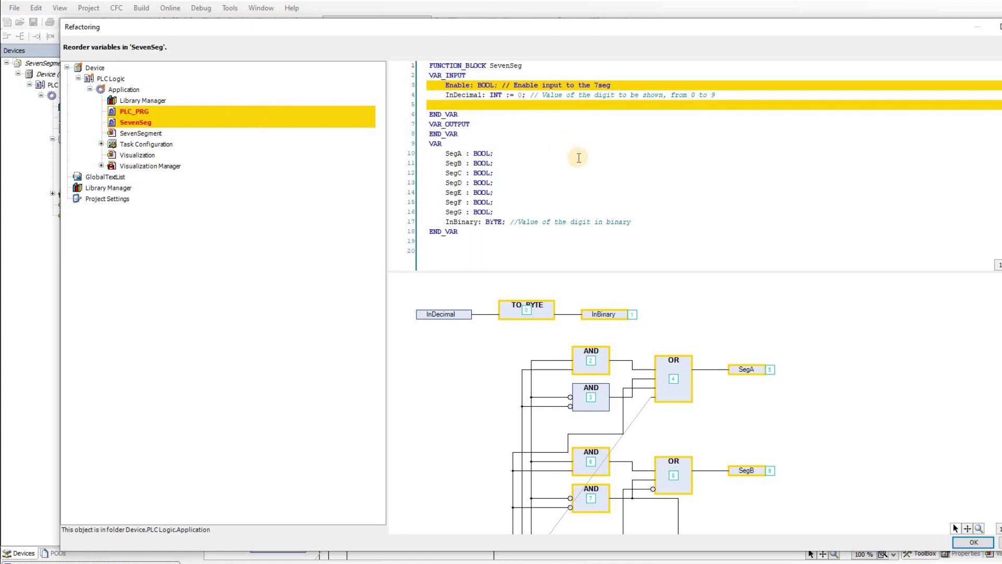
click(973, 542)
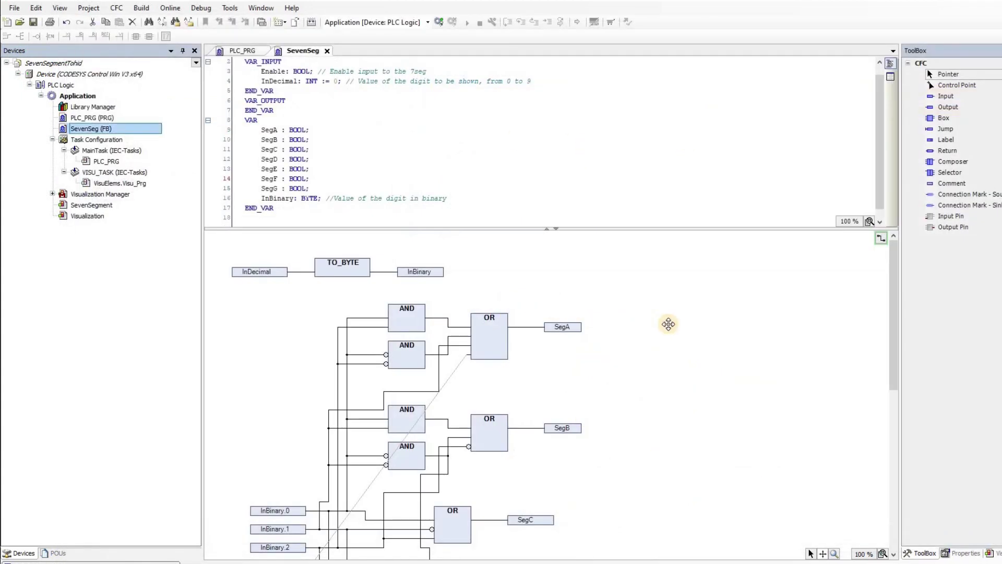
click(269, 130)
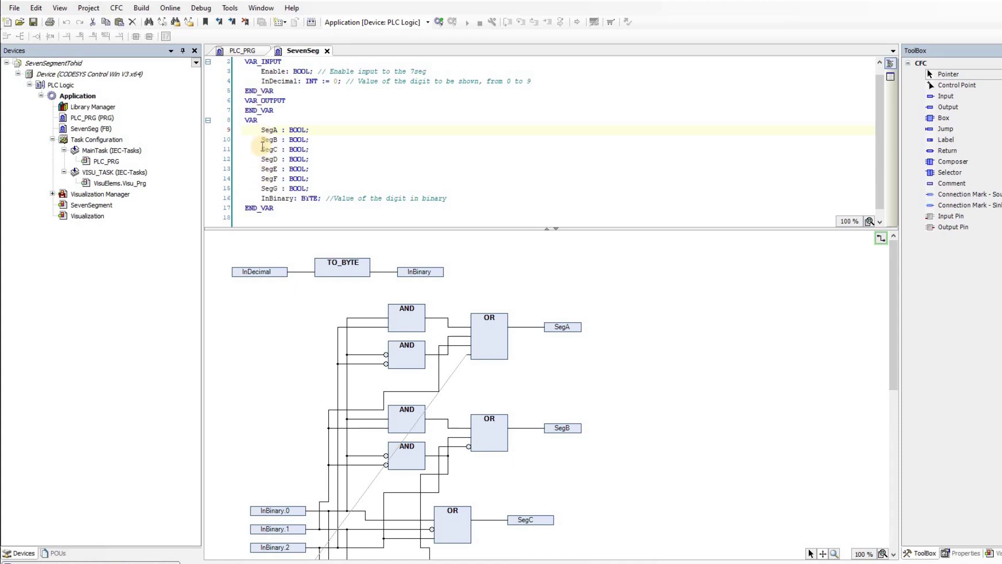
click(36, 8)
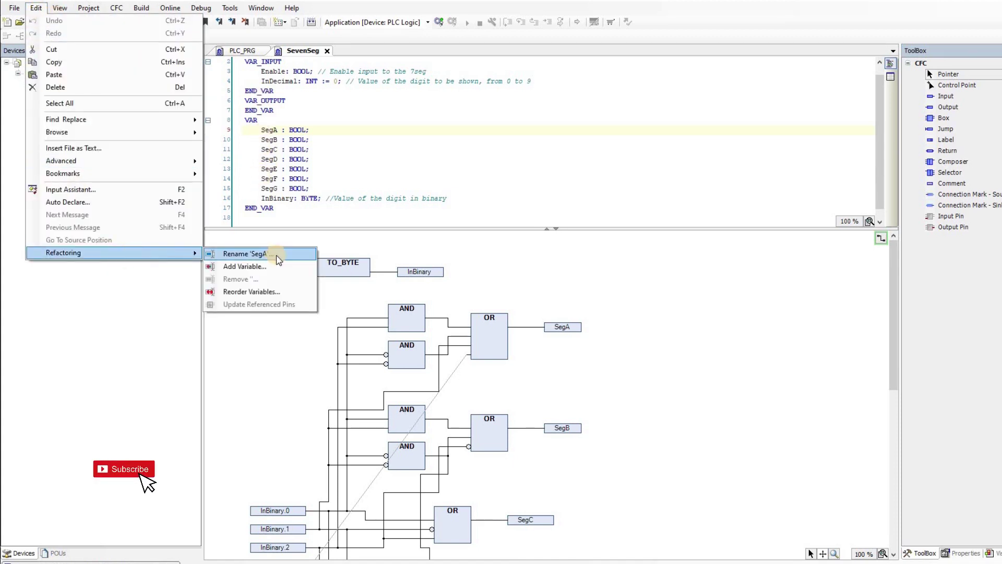
mouse_move(63, 252)
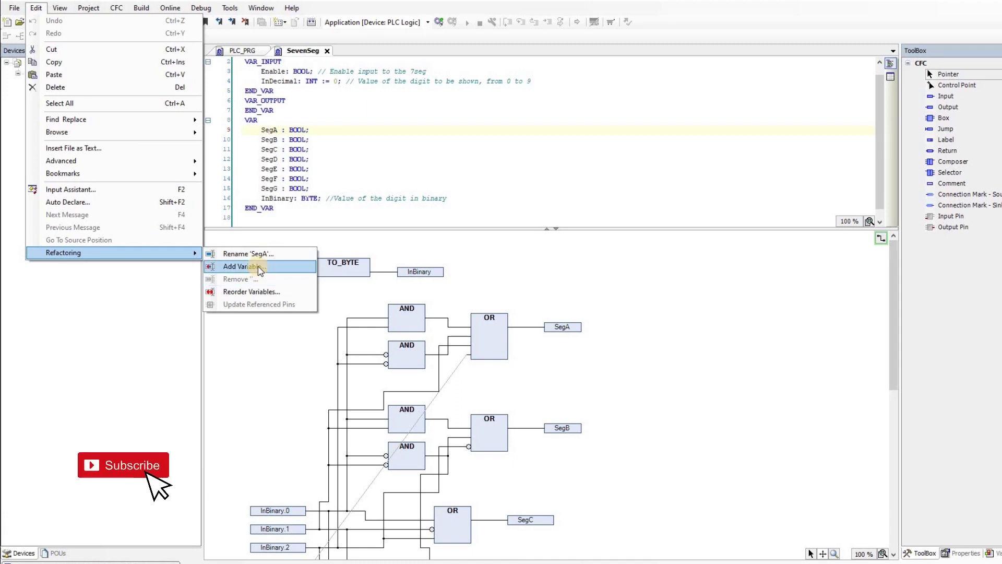
Open Refactoring > Add Variable for SevenSeg and focus the empty Name field.
click(256, 267)
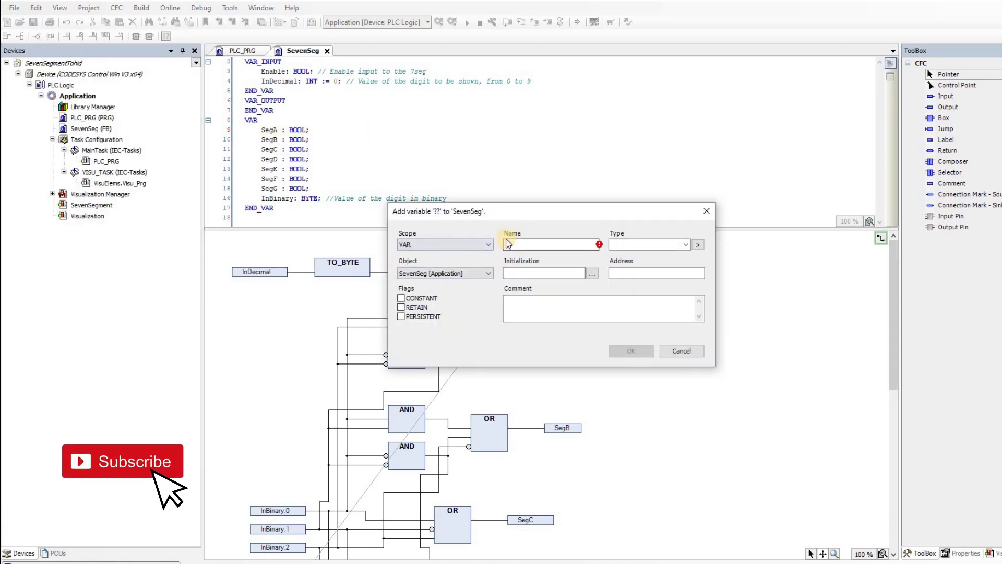
click(513, 245)
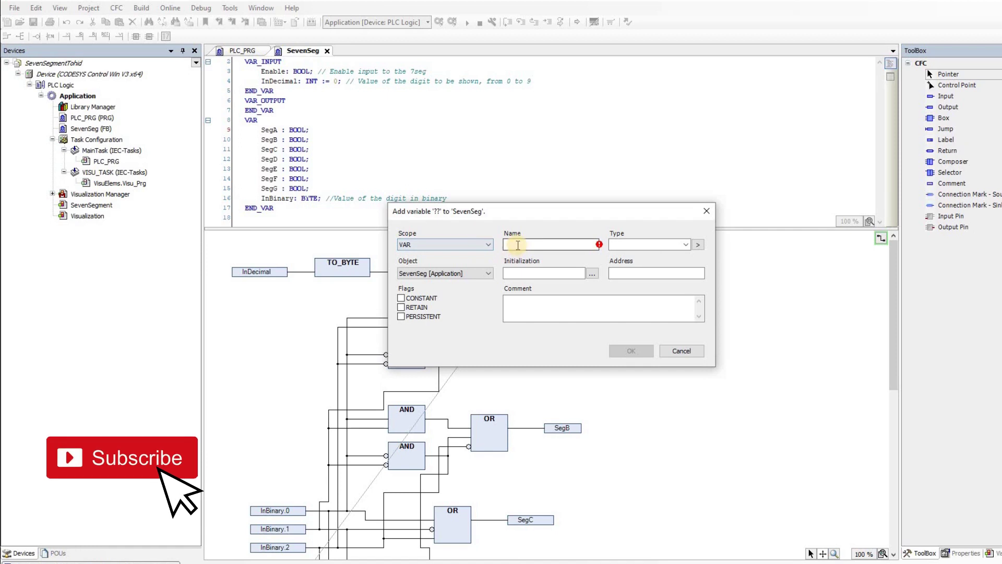